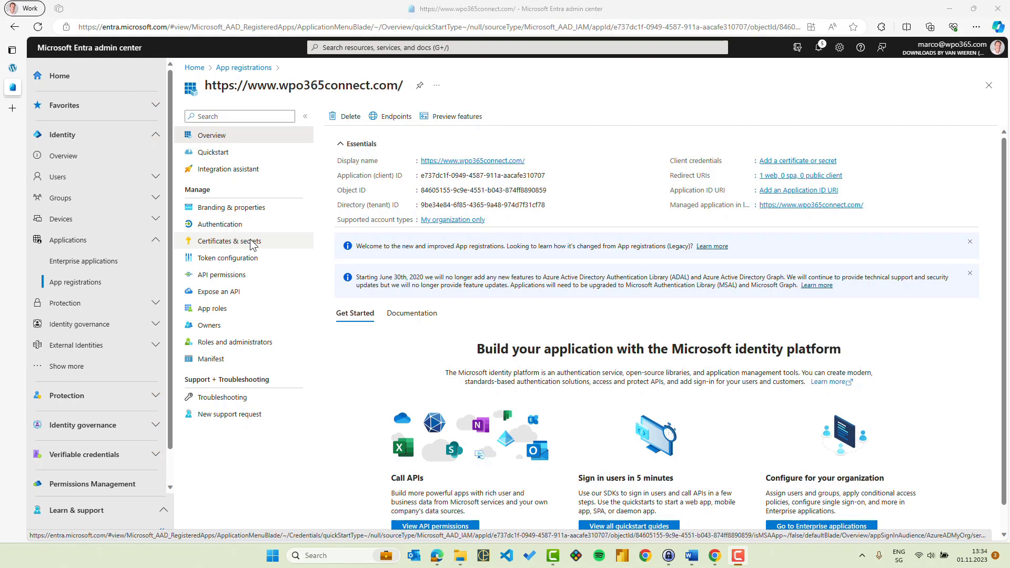
Create a new client secret for the app registration with the recommended expiry of 180 days (6 months).
{"action": "left_click", "coordinate": [252, 242]}
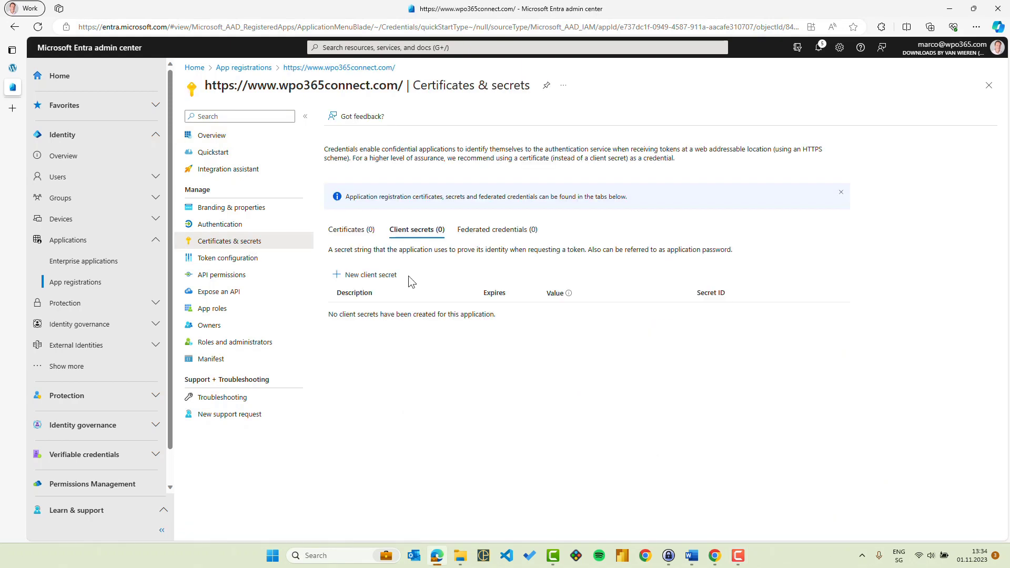
{"action": "left_click", "coordinate": [364, 276]}
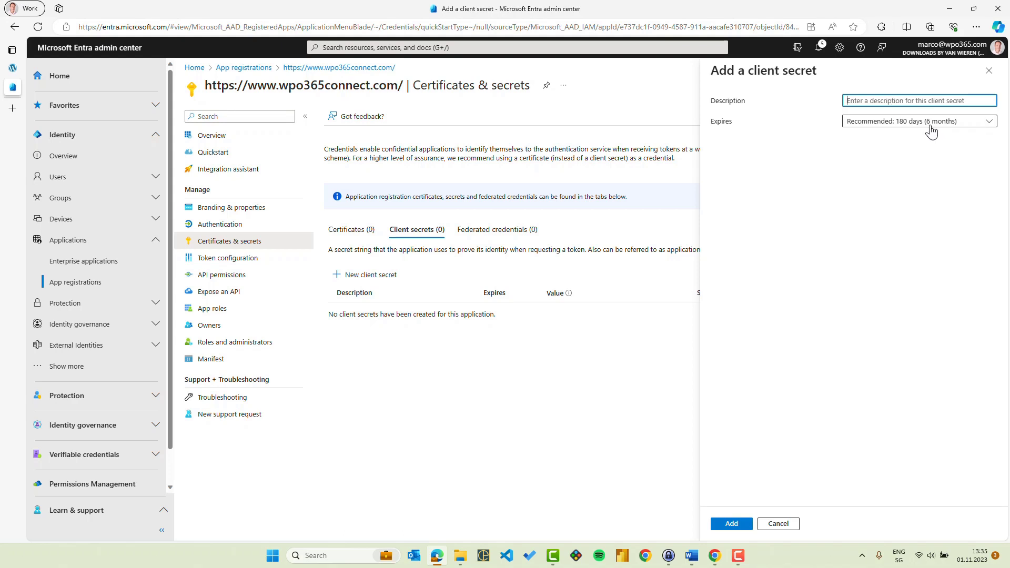
{"action": "left_click", "coordinate": [732, 525]}
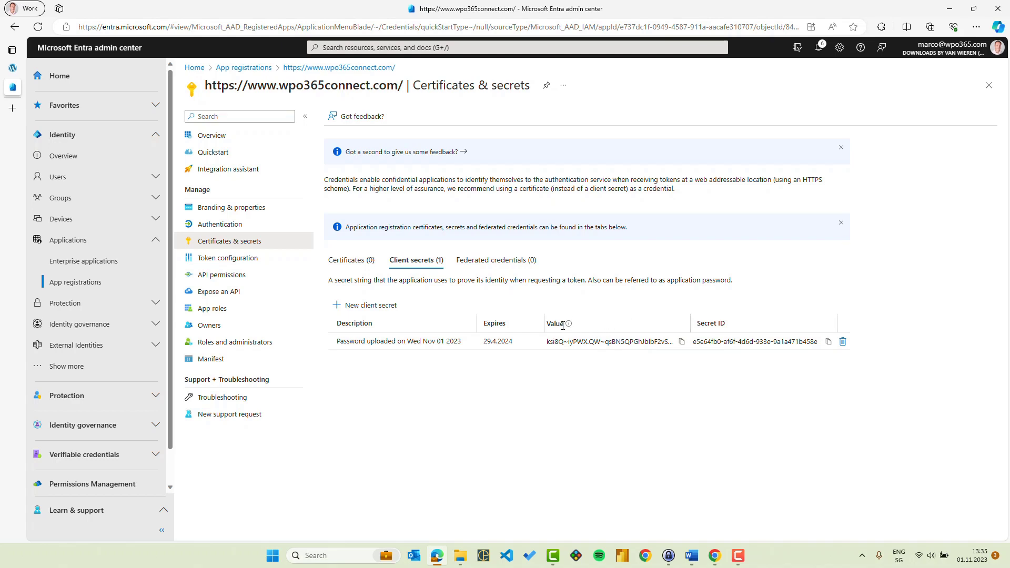
Copy the new client secret's value, paste it into an empty Notepad document and minimize that window.
{"action": "left_click", "coordinate": [682, 343]}
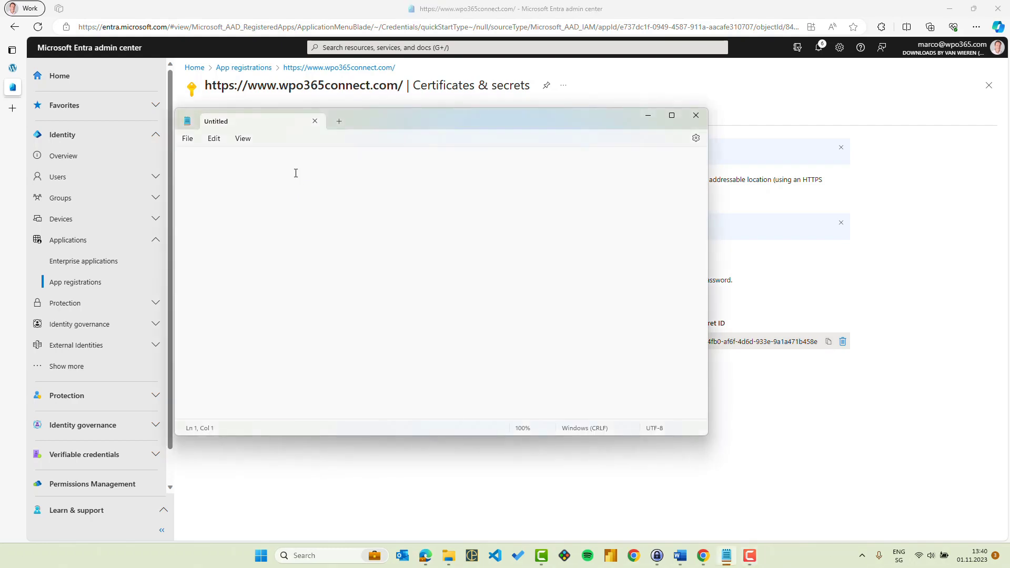
{"action": "key", "text": "ctrl+v"}
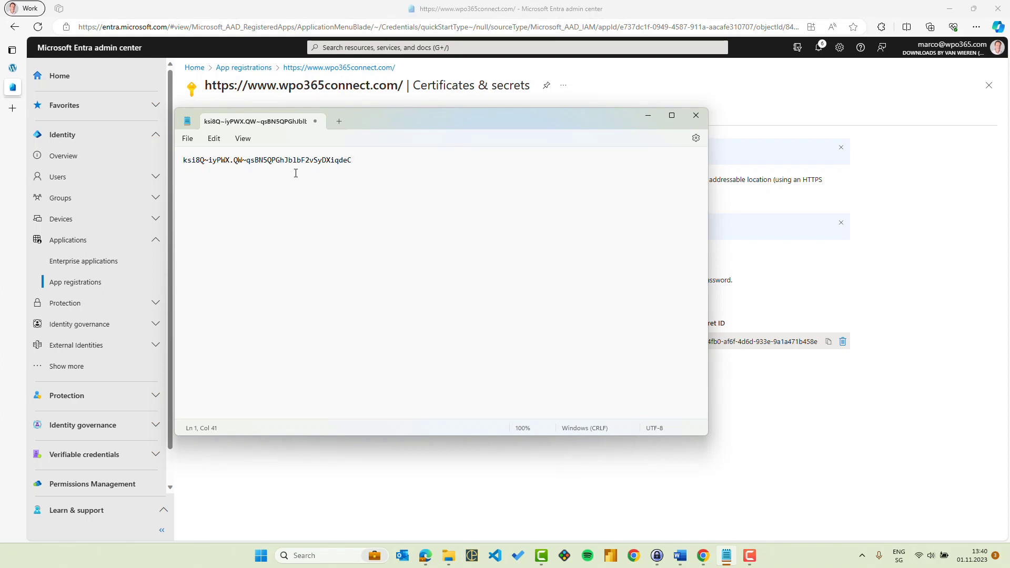
{"action": "left_click", "coordinate": [649, 116]}
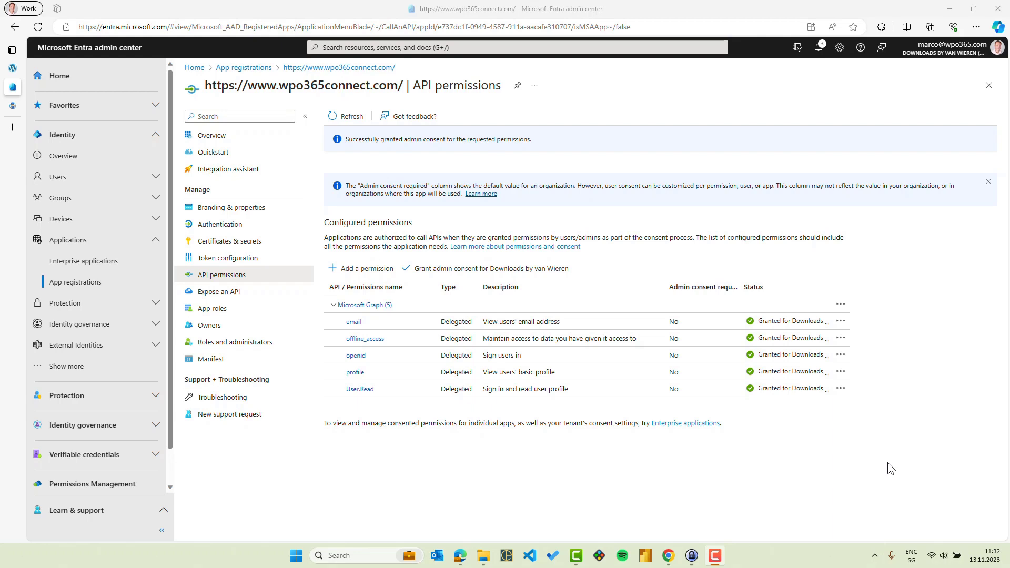
Find the "Client secret expiration notification" article on wpo365.com and read how to enable or disable expiry monitoring and renew a secret.
{"action": "left_click", "coordinate": [13, 106]}
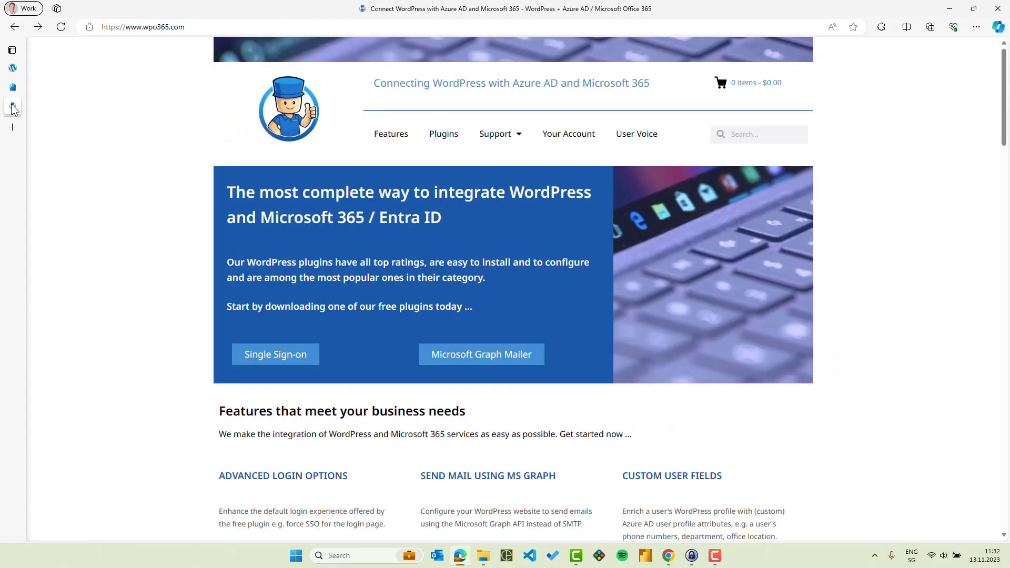
{"action": "left_click_drag", "start_coordinate": [1004, 128], "coordinate": [1006, 535]}
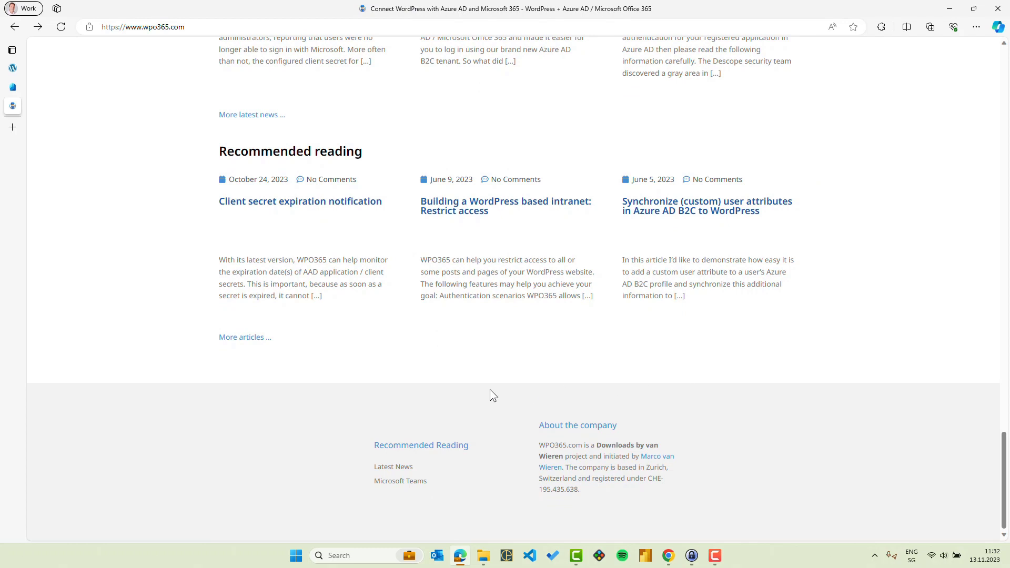
{"action": "left_click", "coordinate": [247, 339]}
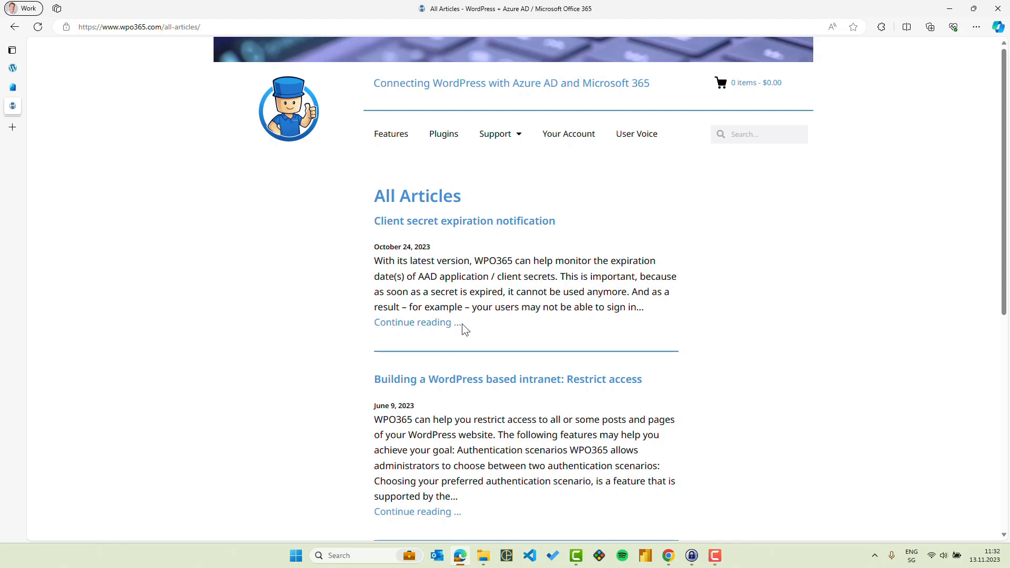
{"action": "left_click", "coordinate": [419, 330]}
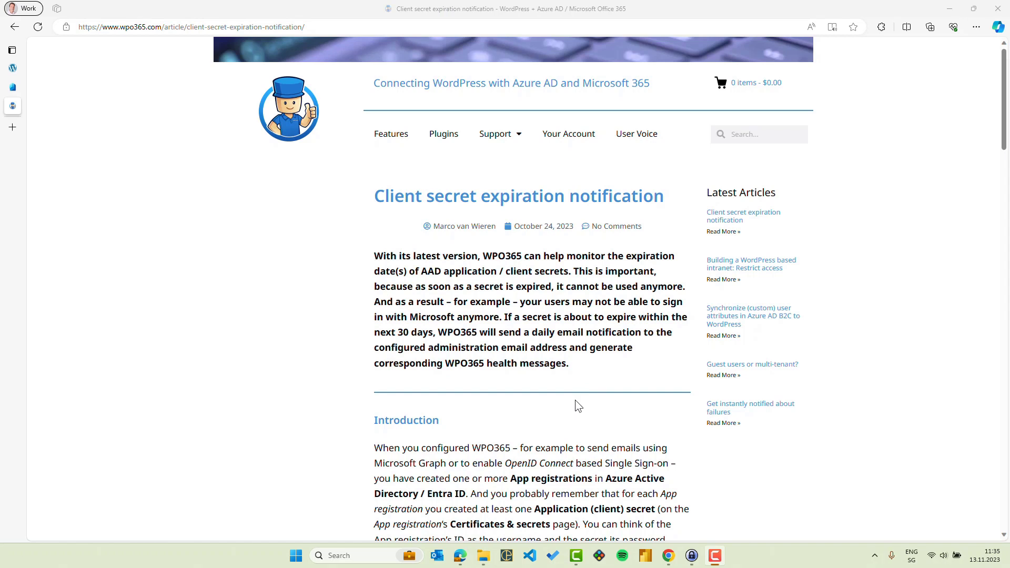
{"action": "scroll", "coordinate": [545, 439], "scroll_direction": "down", "scroll_amount": 10}
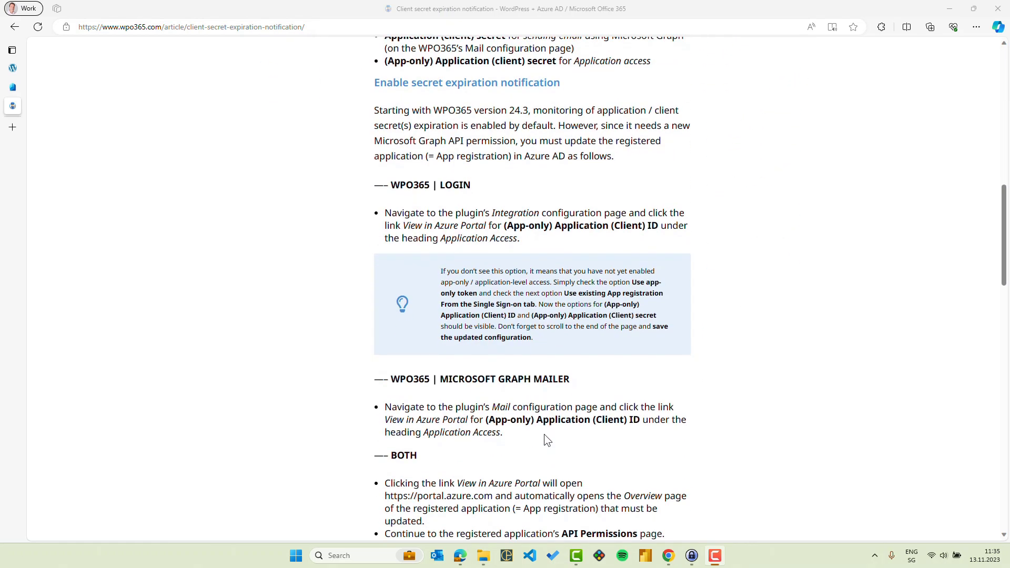
{"action": "scroll", "coordinate": [544, 440], "scroll_direction": "down", "scroll_amount": 8}
{"action": "scroll", "coordinate": [544, 434], "scroll_direction": "down", "scroll_amount": 3}
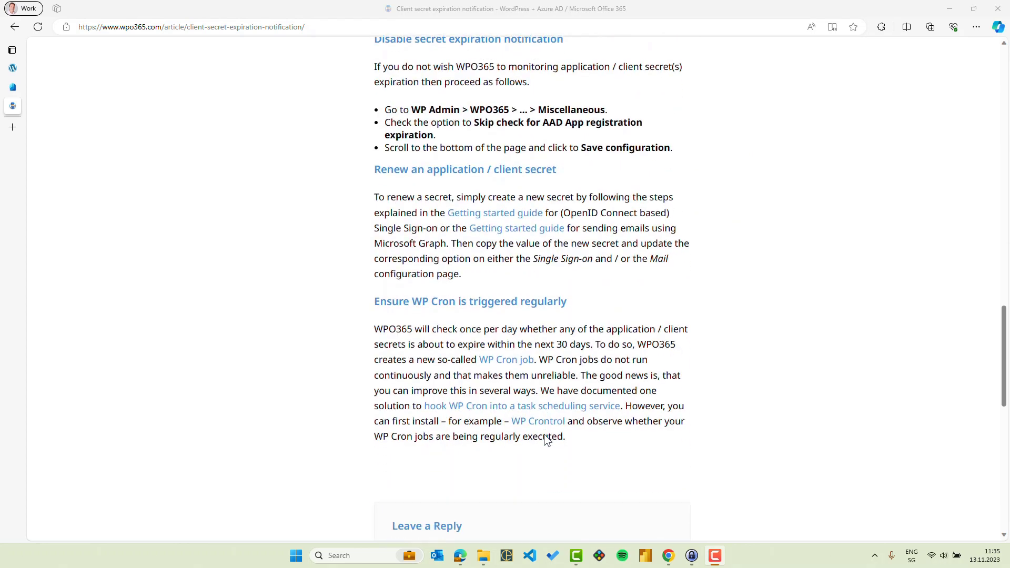
{"action": "scroll", "coordinate": [546, 440], "scroll_direction": "up", "scroll_amount": 1}
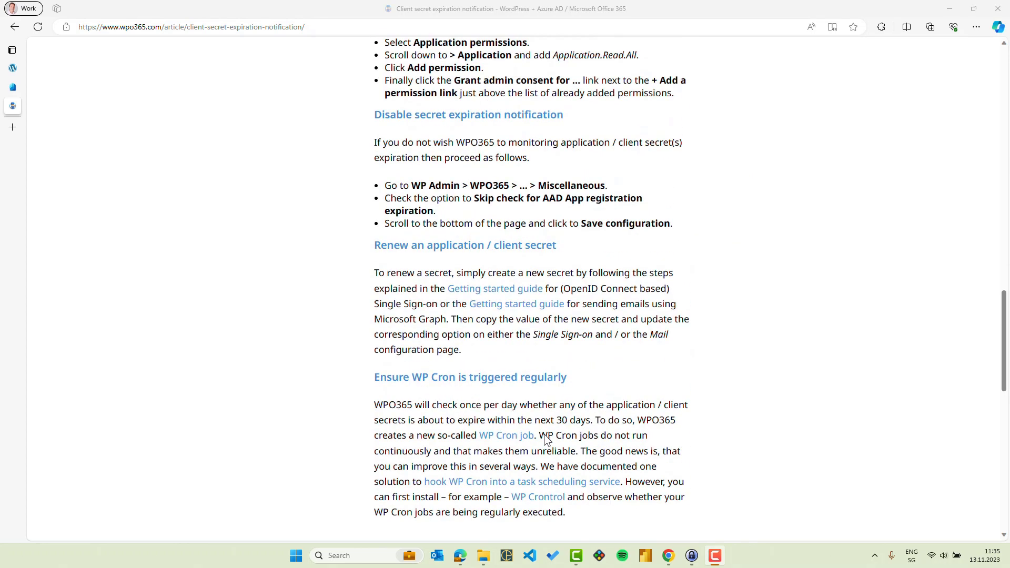
{"action": "scroll", "coordinate": [544, 440], "scroll_direction": "up", "scroll_amount": 3}
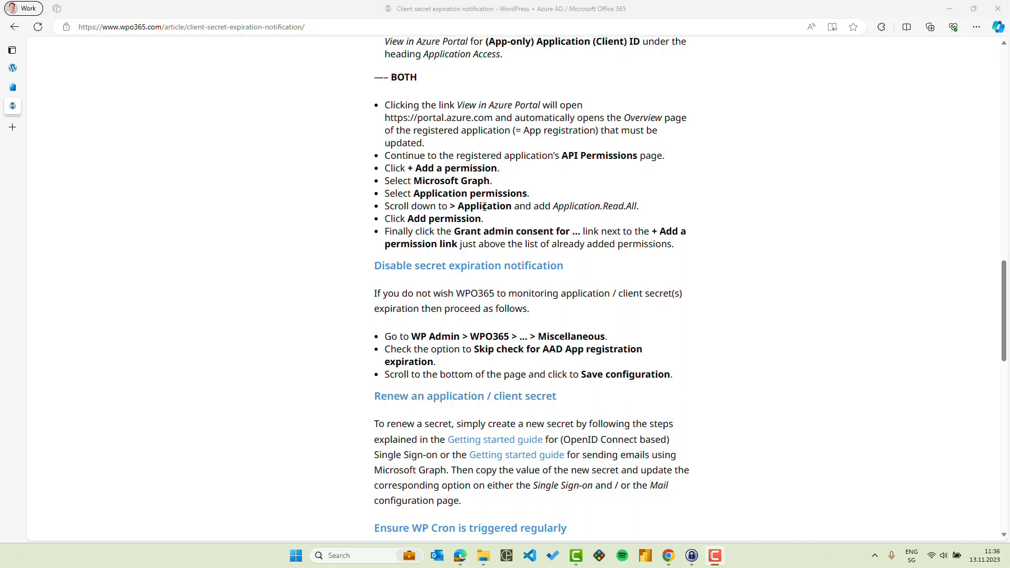
{"action": "scroll", "coordinate": [485, 236], "scroll_direction": "down", "scroll_amount": 3}
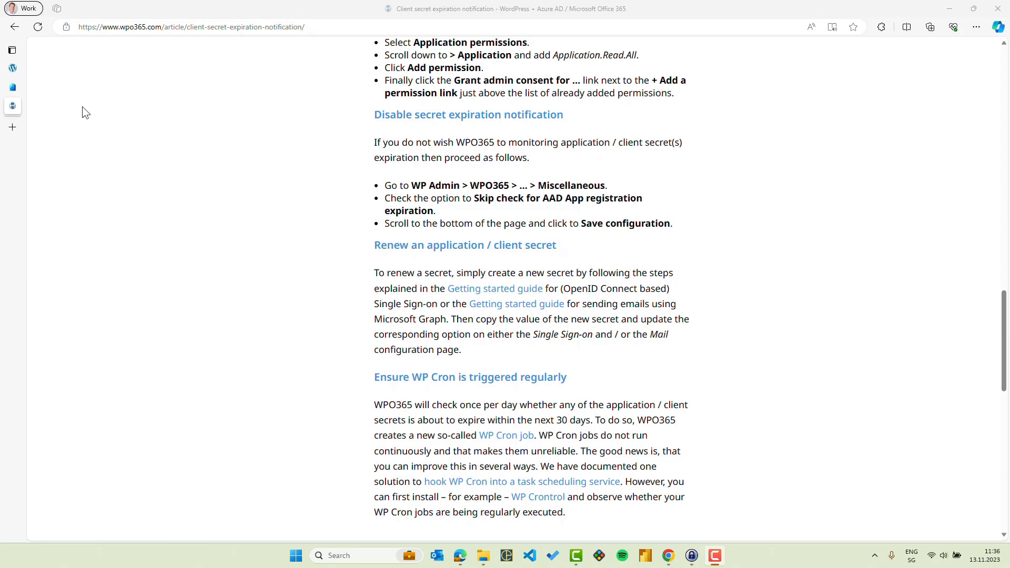
Return to the Entra app registration, add the Microsoft Graph application permission Application.Read.All and grant admin consent for the organization.
{"action": "left_click", "coordinate": [16, 88]}
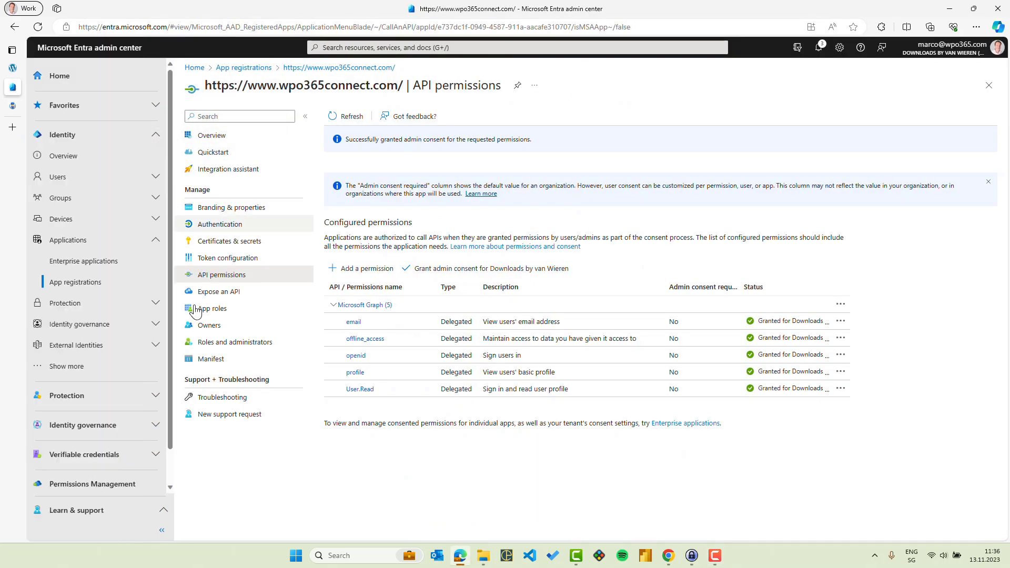
{"action": "left_click", "coordinate": [356, 269]}
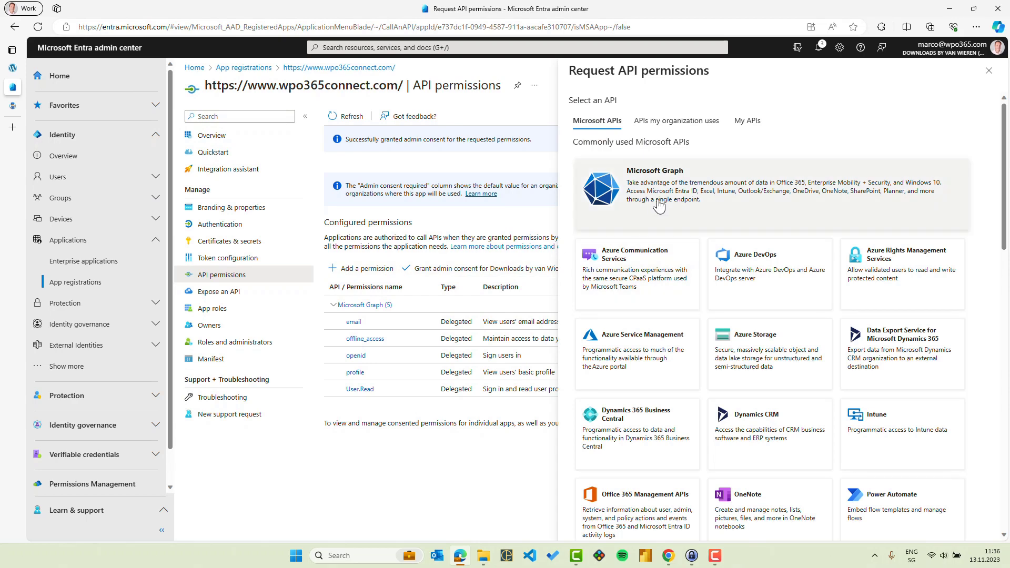
{"action": "left_click", "coordinate": [659, 206]}
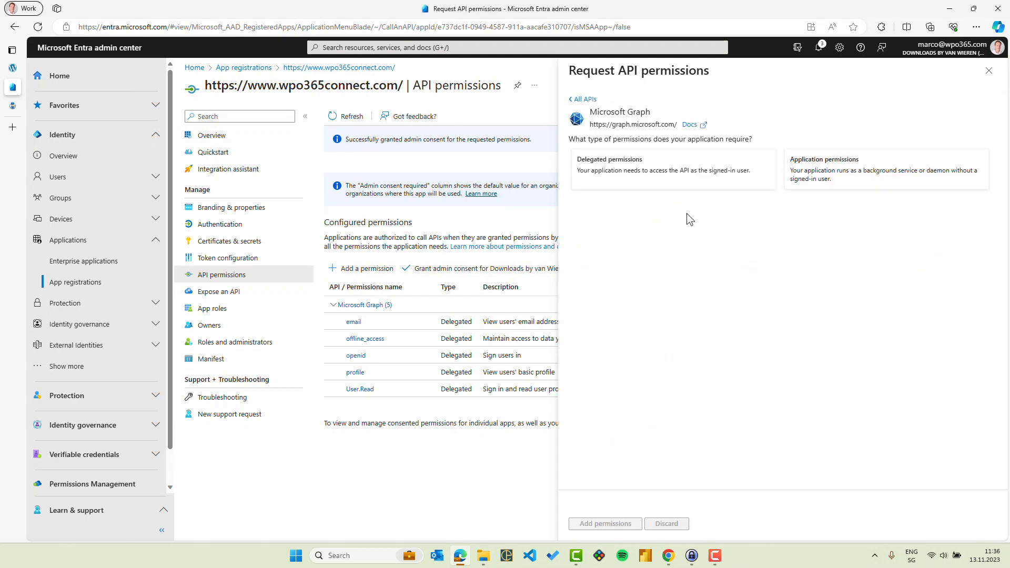
{"action": "left_click", "coordinate": [833, 185]}
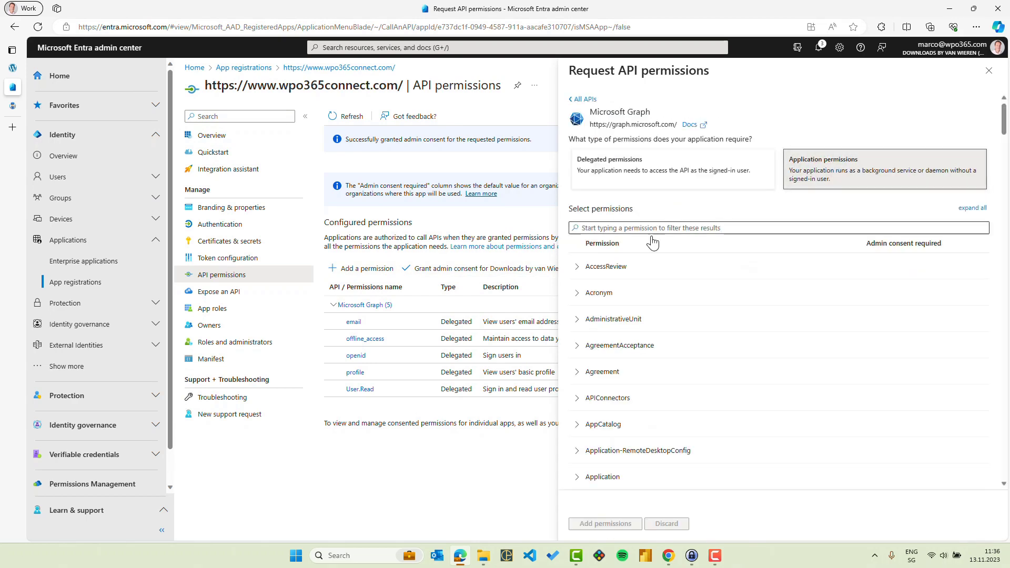
{"action": "scroll", "coordinate": [649, 399], "scroll_direction": "down", "scroll_amount": 2}
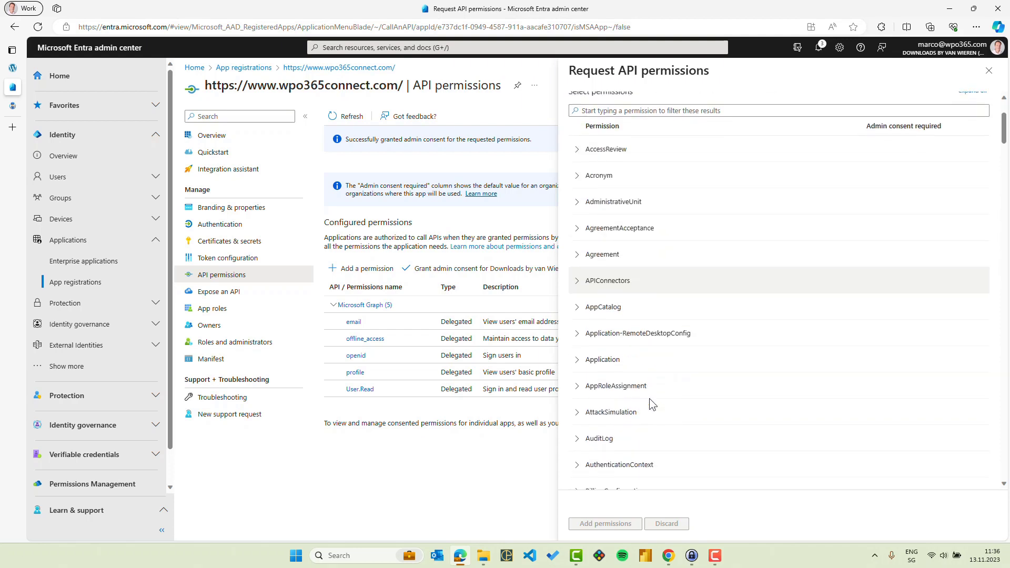
{"action": "left_click", "coordinate": [578, 358]}
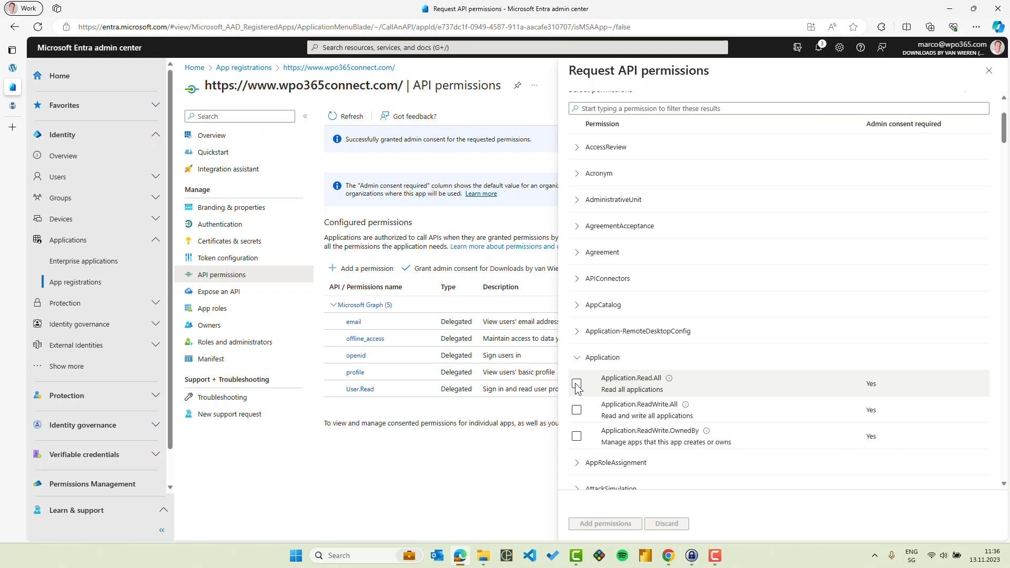
{"action": "left_click", "coordinate": [577, 384]}
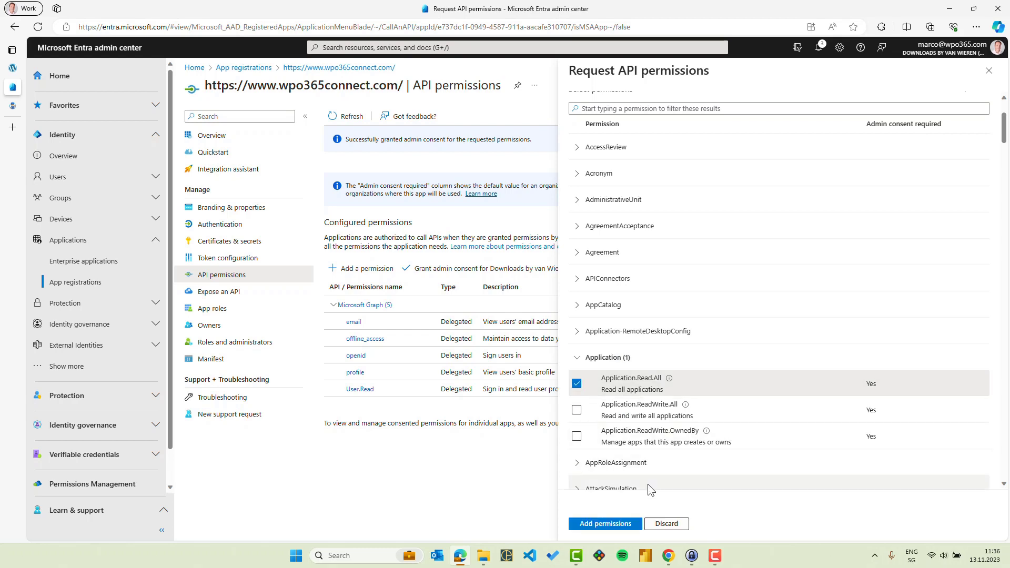
{"action": "left_click", "coordinate": [596, 525]}
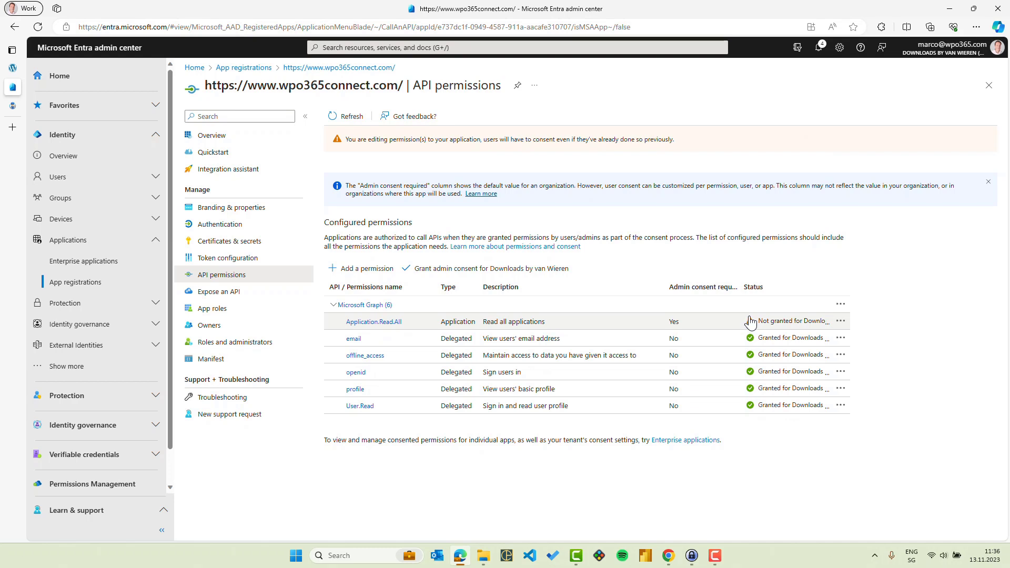
{"action": "left_click", "coordinate": [465, 274]}
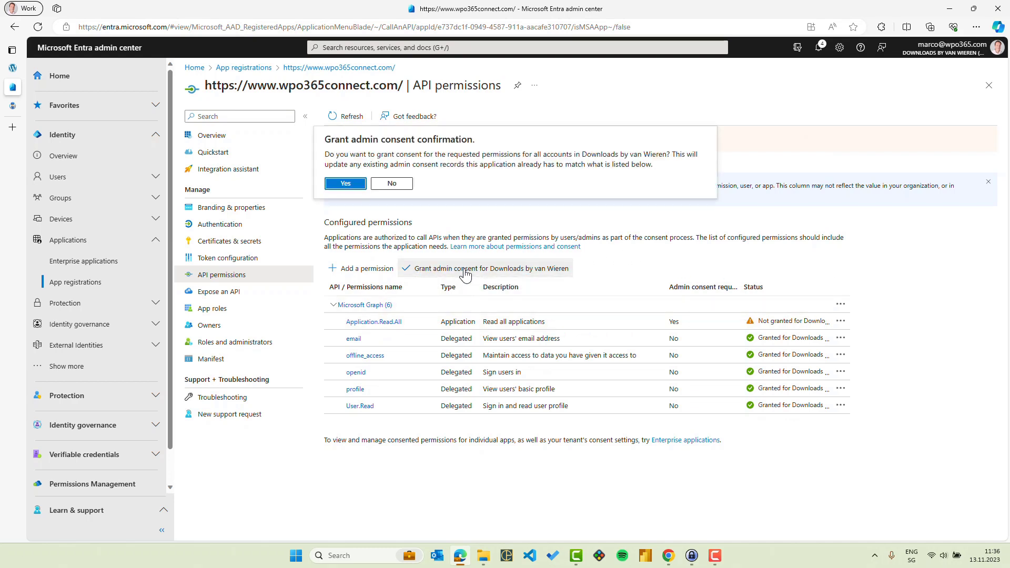
{"action": "left_click", "coordinate": [345, 185]}
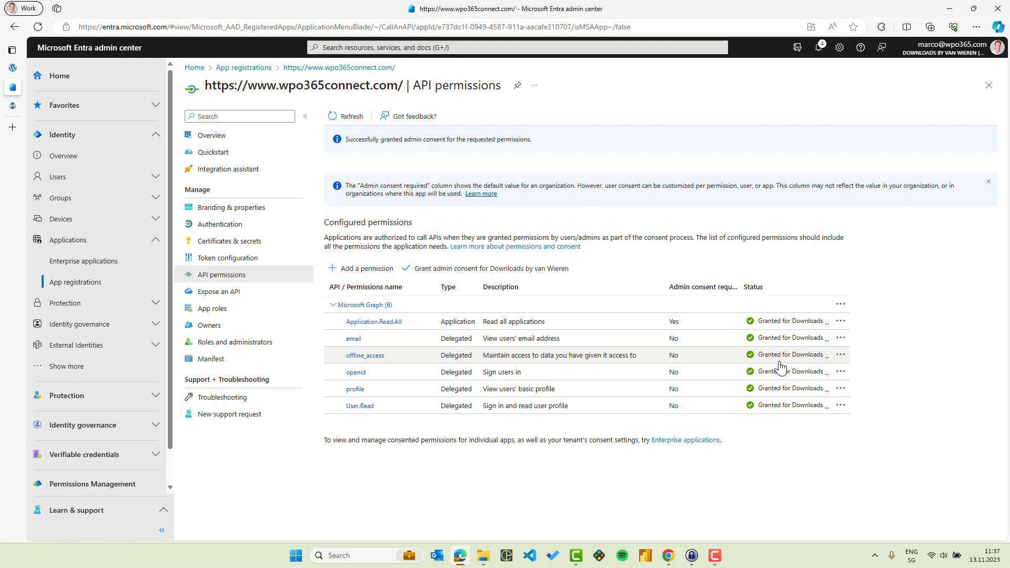
Switch to the WordPress admin, enable "Skip check for AAD App registration expiration" in WPO365's Miscellaneous settings and save the configuration.
{"action": "left_click", "coordinate": [12, 68]}
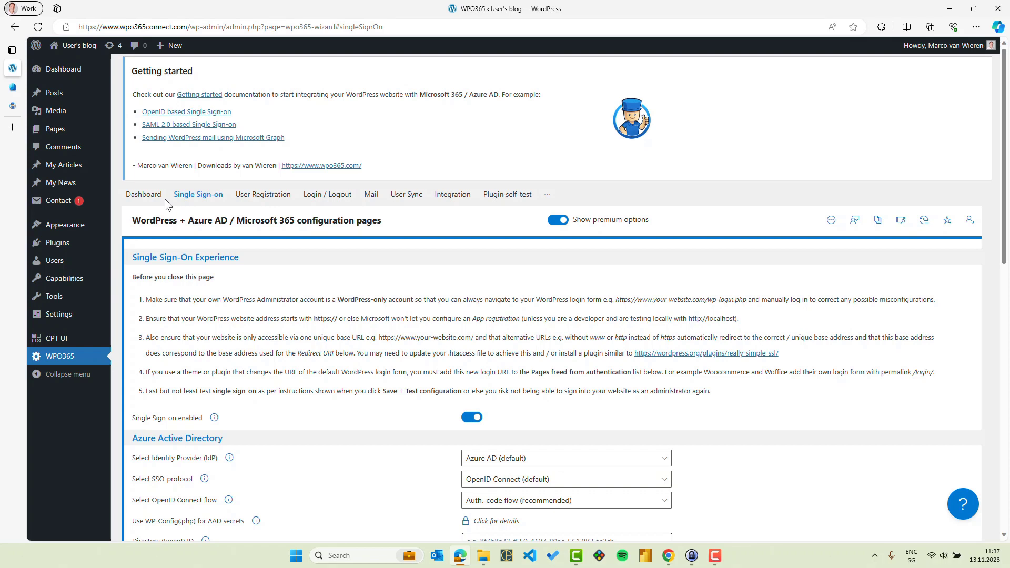
{"action": "left_click", "coordinate": [549, 199]}
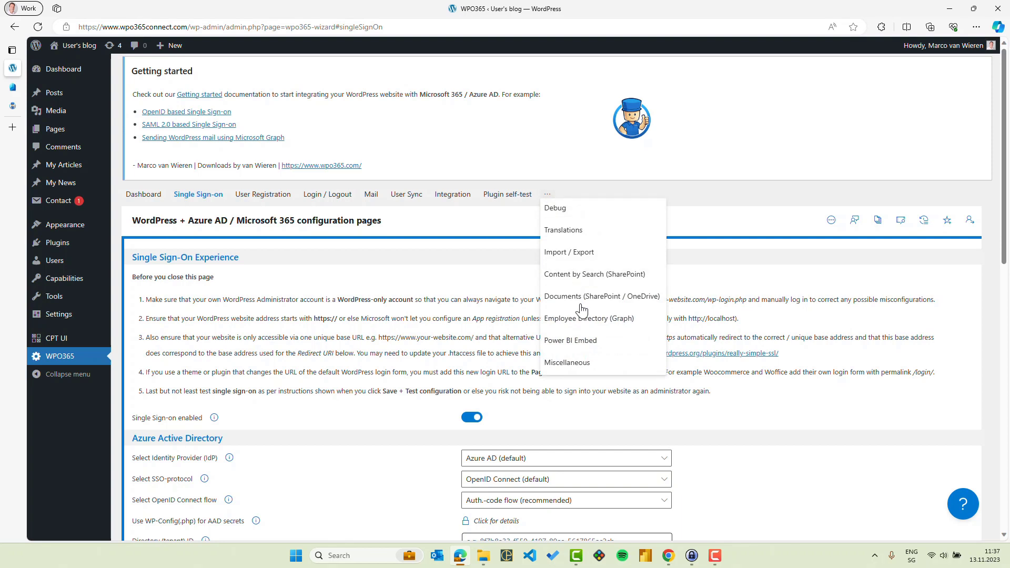
{"action": "left_click", "coordinate": [567, 365]}
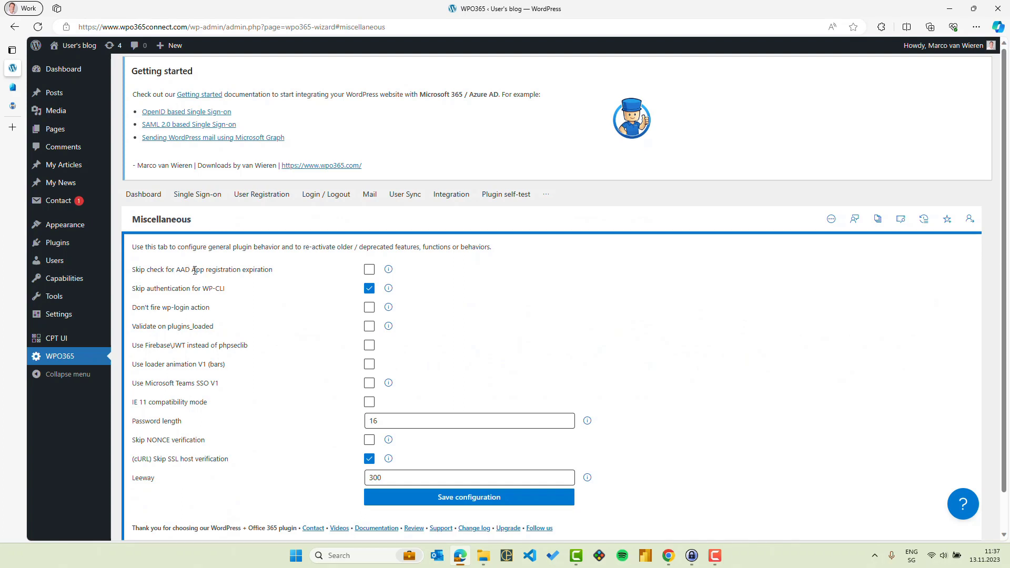
{"action": "left_click", "coordinate": [369, 269]}
{"action": "left_click", "coordinate": [436, 498]}
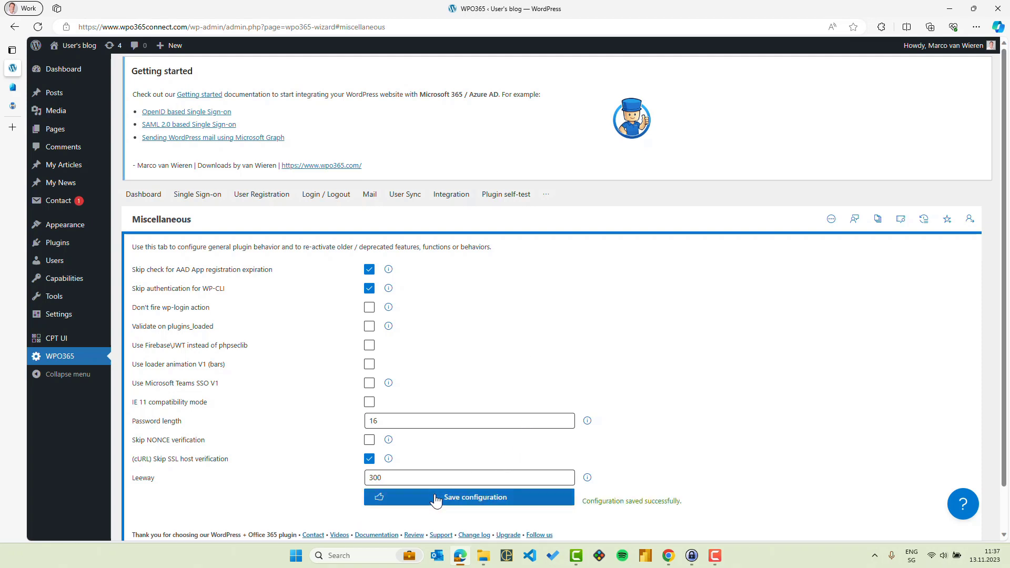